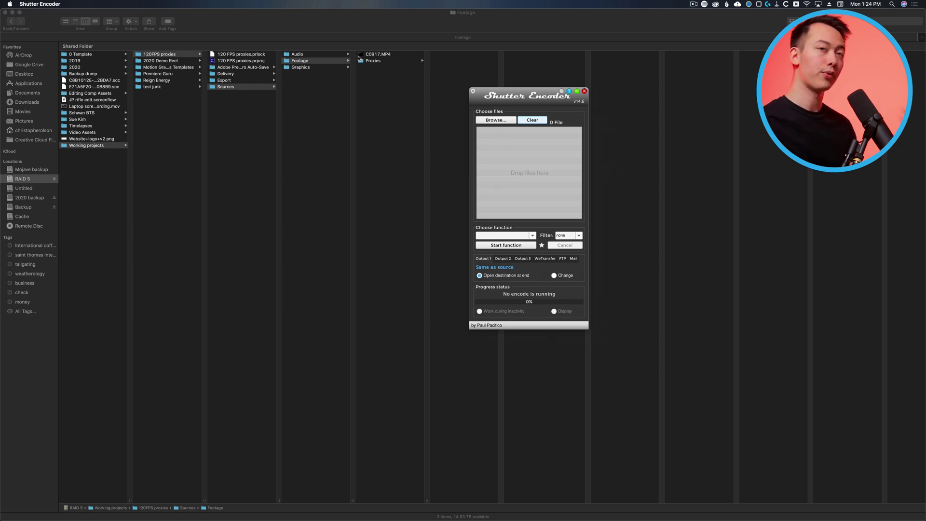
# Add C0917.MP4 from the Footage folder to Shutter Encoder's file list
pyautogui.moveTo(374, 54); pyautogui.dragTo(513, 168)
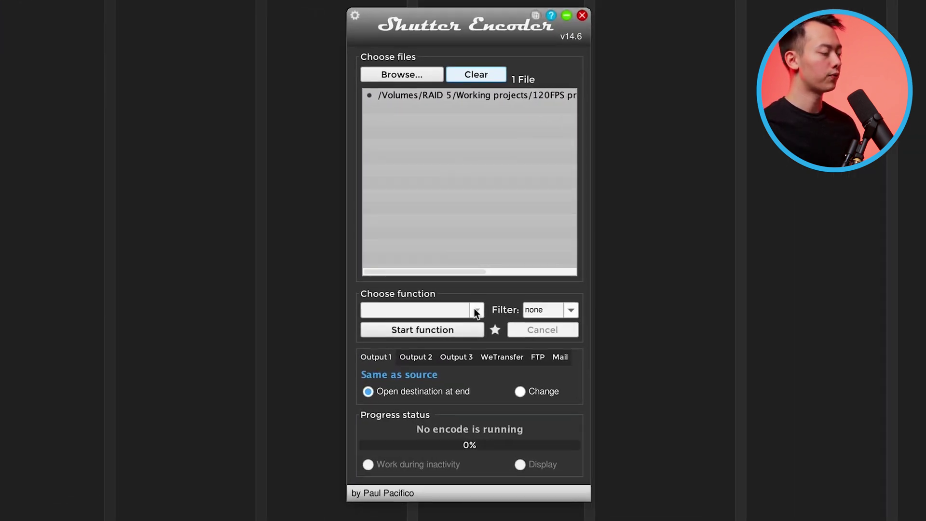
# Encode as Apple ProRes, type Proxy, scaled to 1280x720, and expand the Overlay options
pyautogui.click(475, 309)
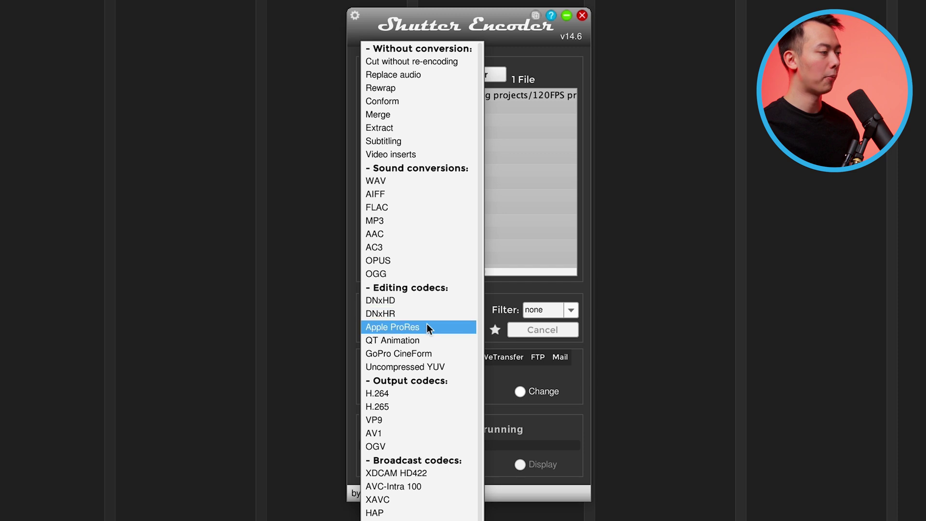
pyautogui.click(390, 326)
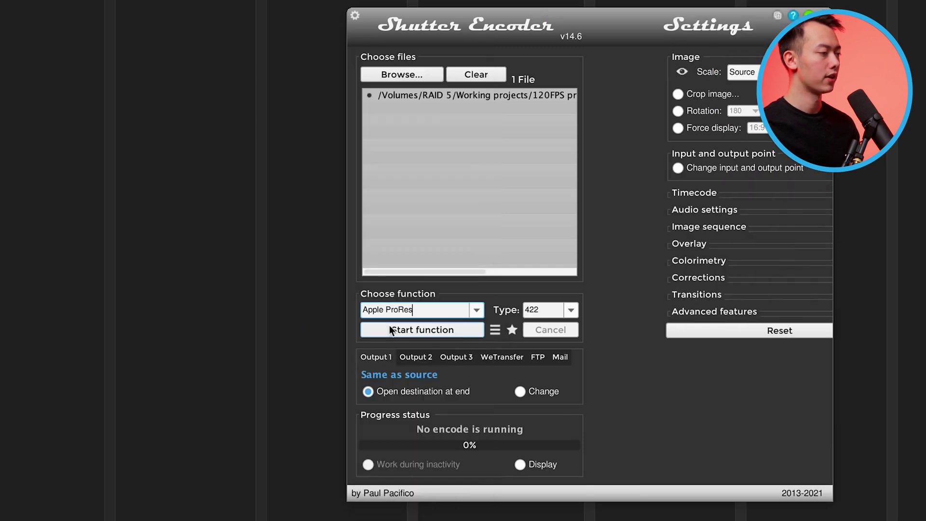
pyautogui.click(571, 310)
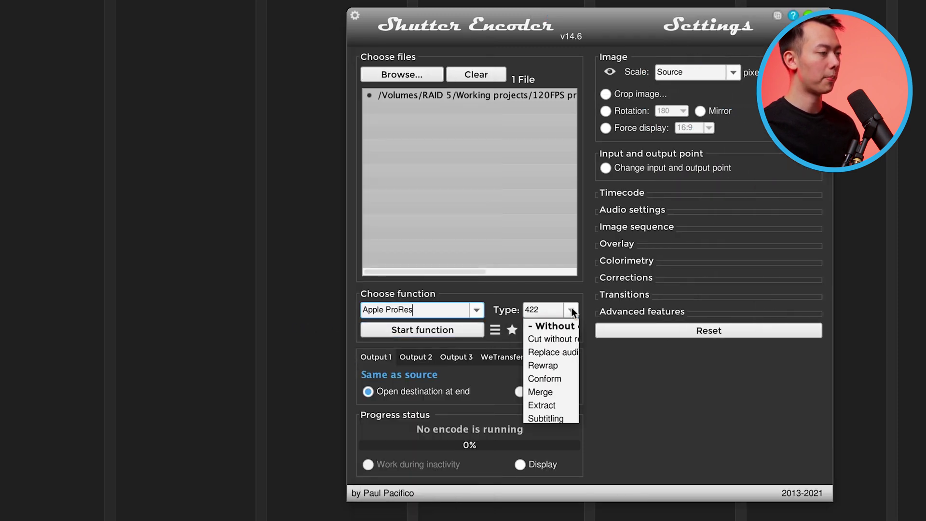
pyautogui.click(543, 325)
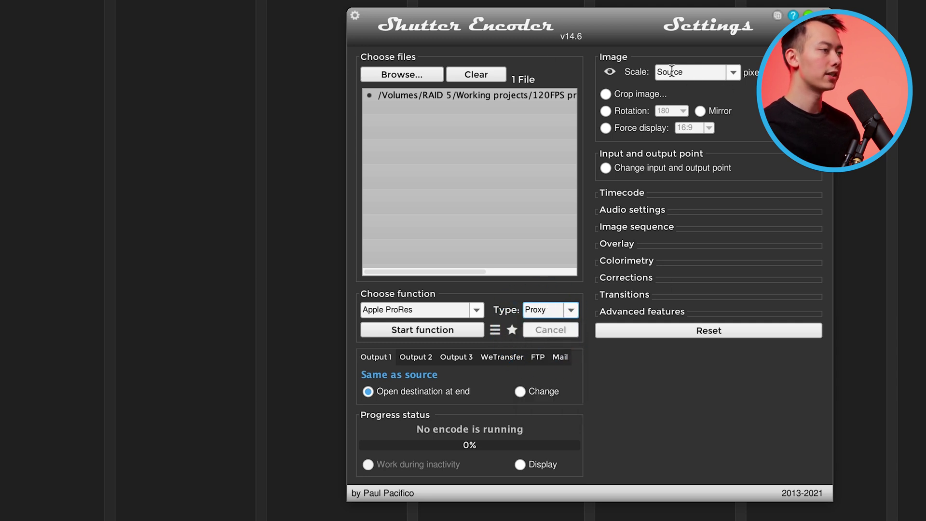
pyautogui.click(734, 72)
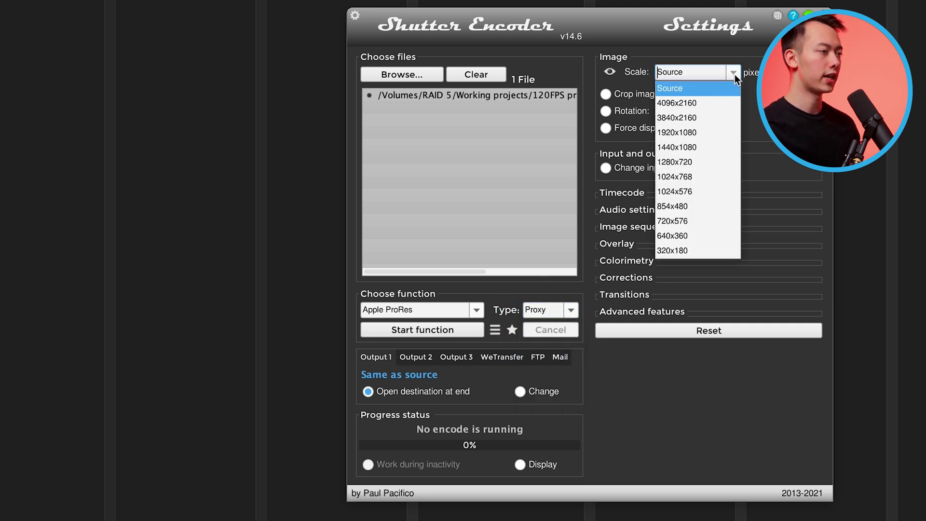
pyautogui.click(694, 162)
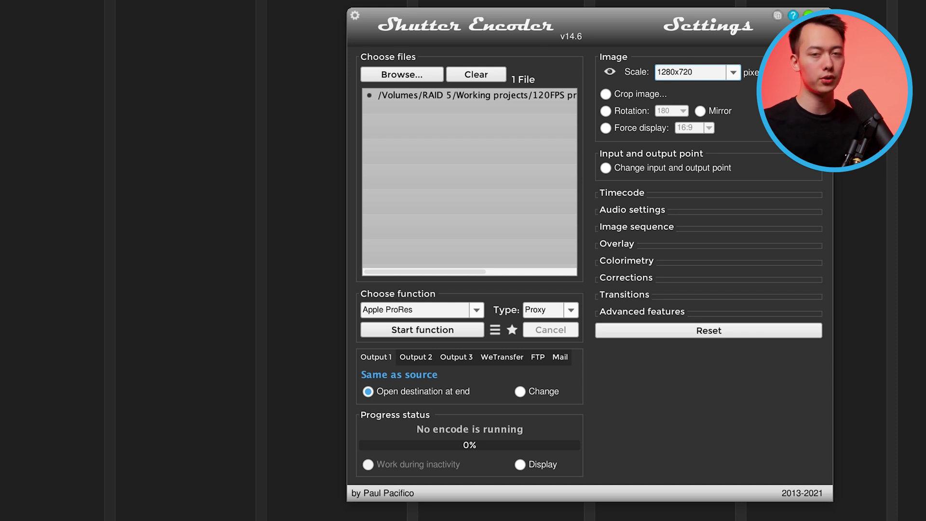
pyautogui.click(628, 243)
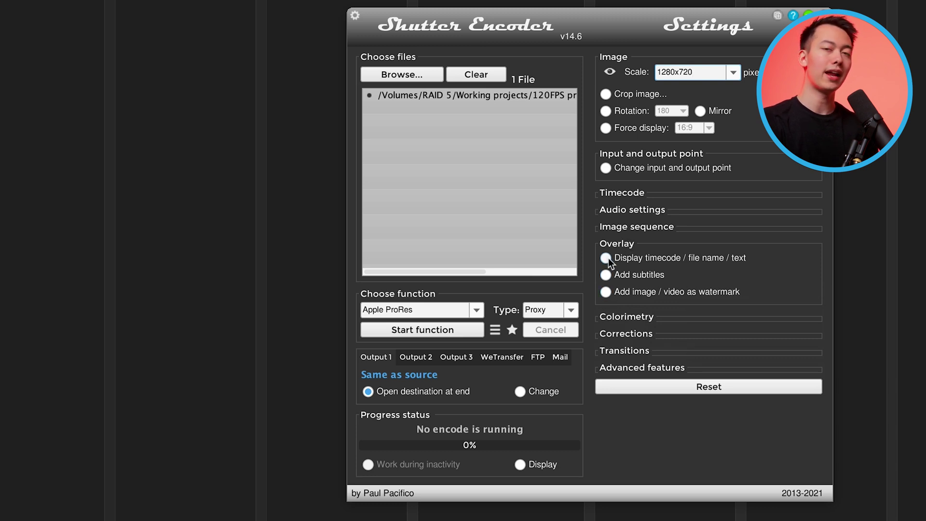
# Turn on the text overlay with the custom text 'Proxy'
pyautogui.click(609, 259)
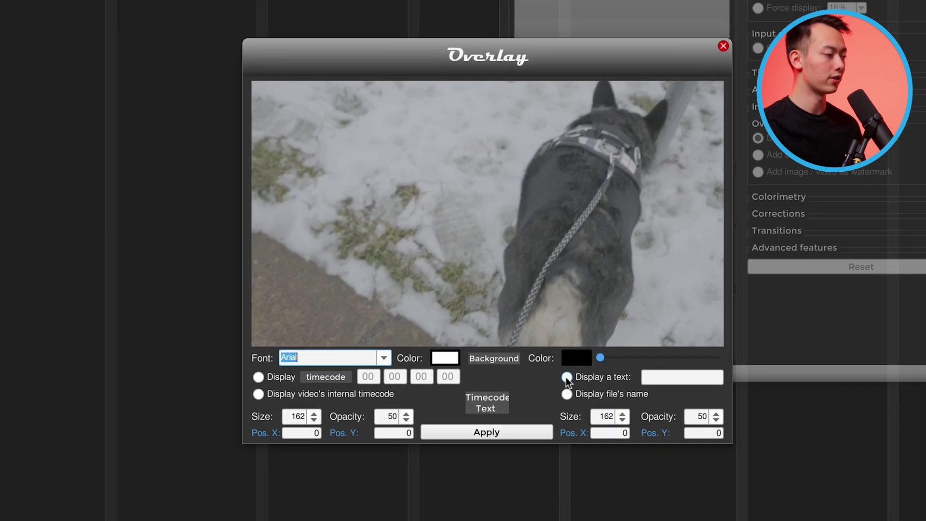
pyautogui.click(415, 497)
pyautogui.click(680, 377)
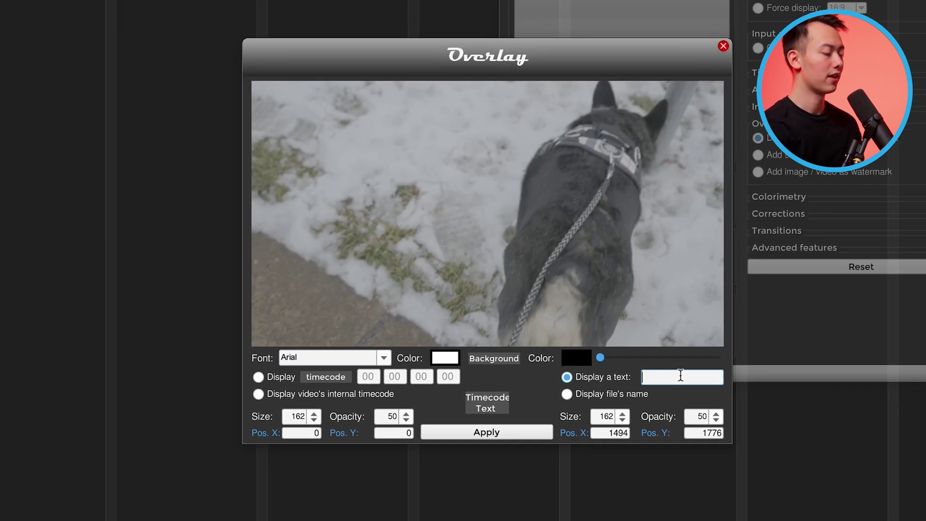
pyautogui.write('Proxy')
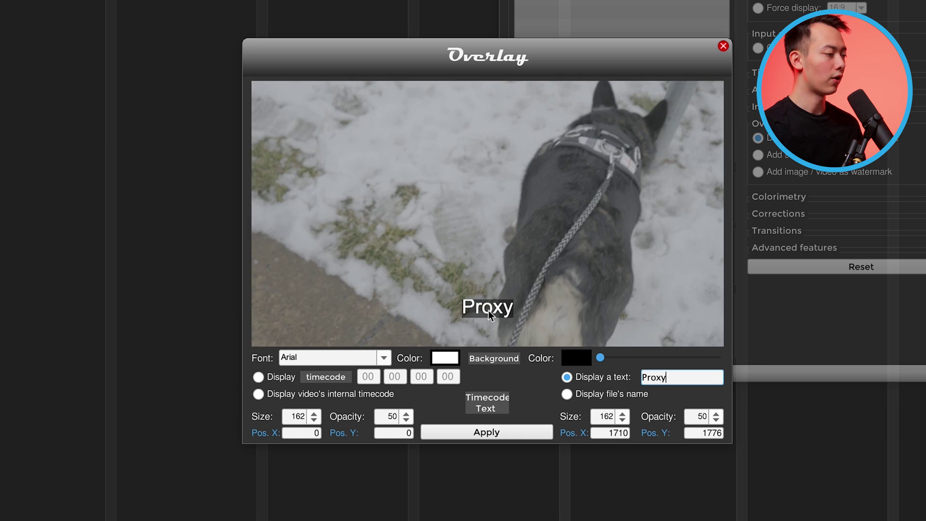
# Set overlay opacity 0, Pos. X 46 and Pos. Y 1982 (lower-left), and apply
pyautogui.click(698, 417)
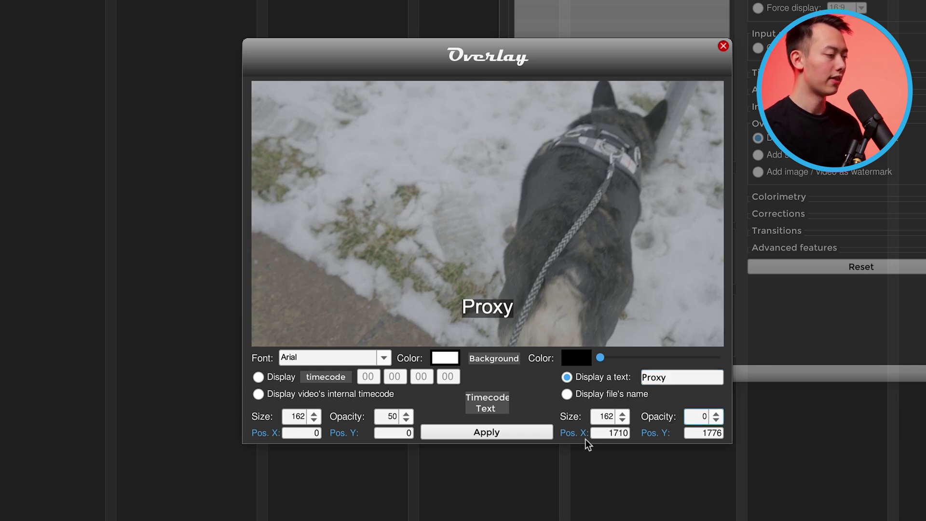
pyautogui.click(618, 432)
pyautogui.press('BackSpace')
pyautogui.press('BackSpace')
pyautogui.press('BackSpace')
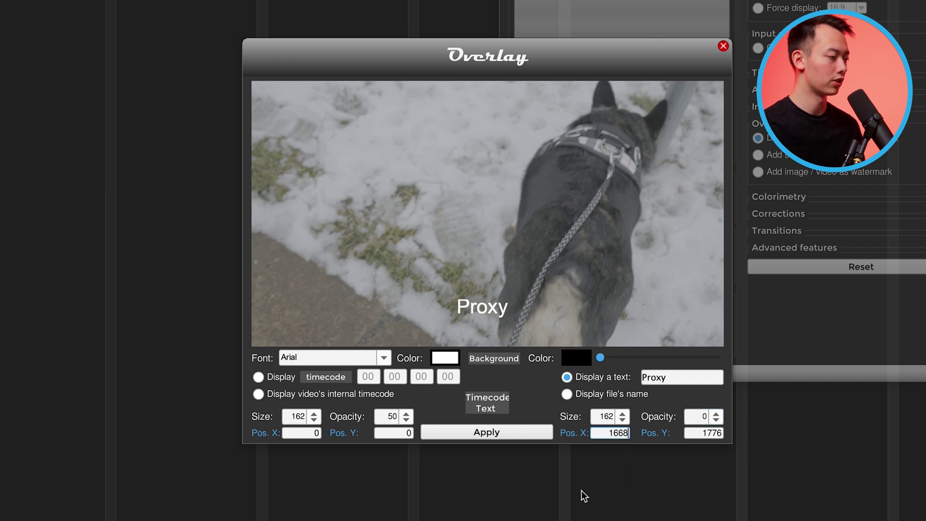
pyautogui.write('276')
pyautogui.press('BackSpace')
pyautogui.press('BackSpace')
pyautogui.press('BackSpace')
pyautogui.press('BackSpace')
pyautogui.write('46')
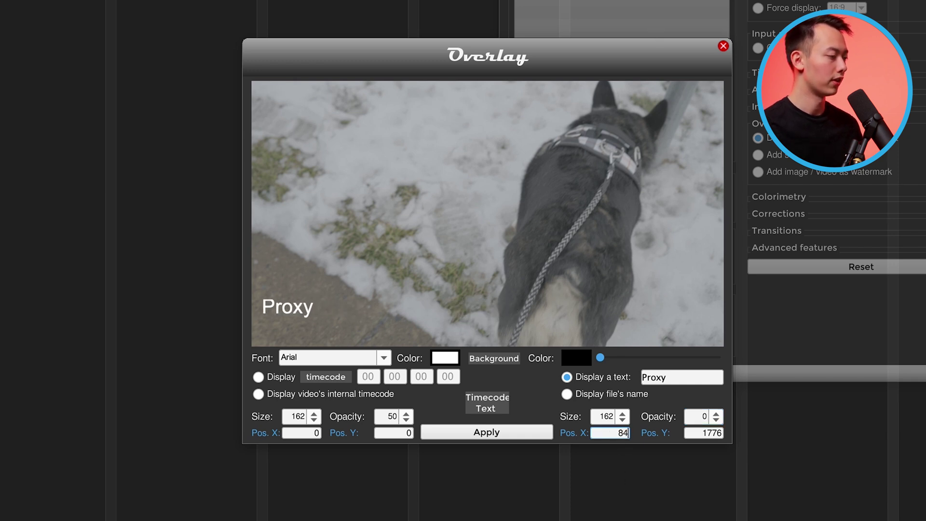
pyautogui.click(709, 433)
pyautogui.press('BackSpace')
pyautogui.press('BackSpace')
pyautogui.press('BackSpace')
pyautogui.write('939')
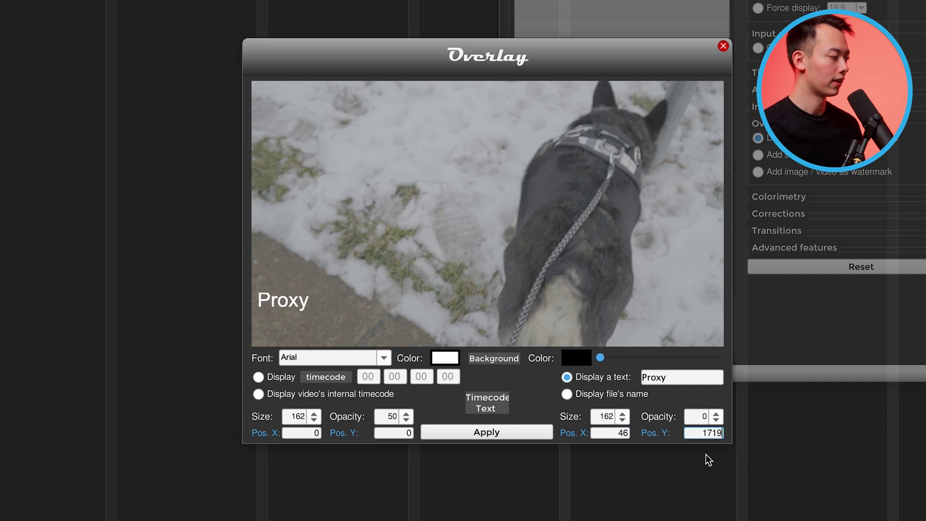
pyautogui.press('BackSpace')
pyautogui.press('BackSpace')
pyautogui.write('82')
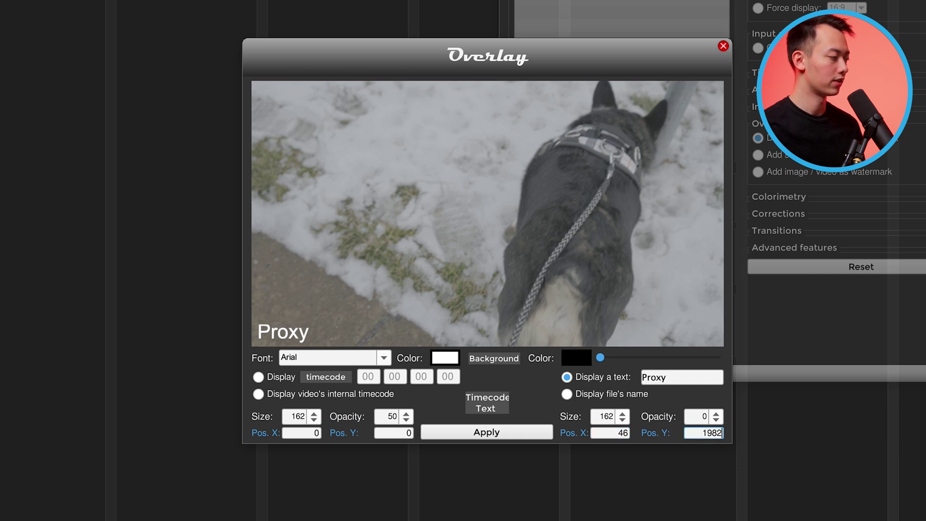
pyautogui.click(453, 434)
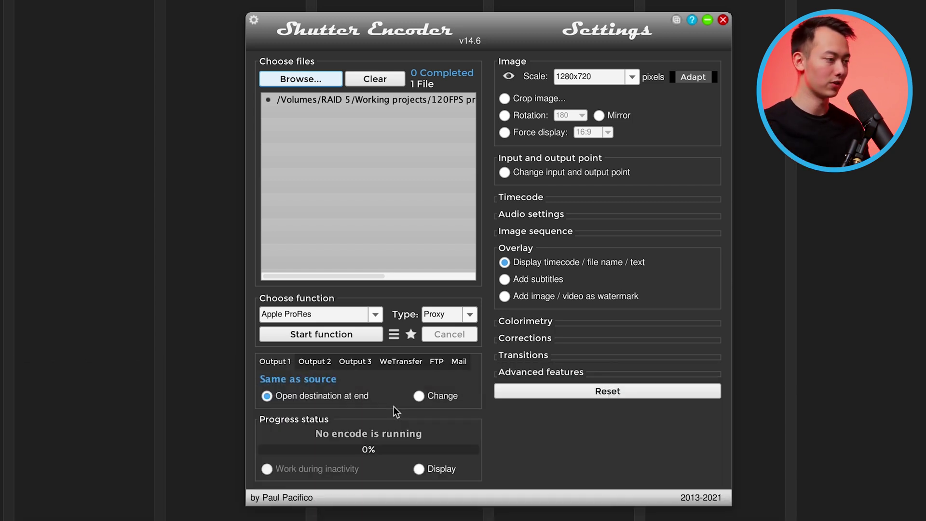
# Convert levels from 0-255 to 16-235 and switch Output 1 to a custom folder
pyautogui.click(523, 322)
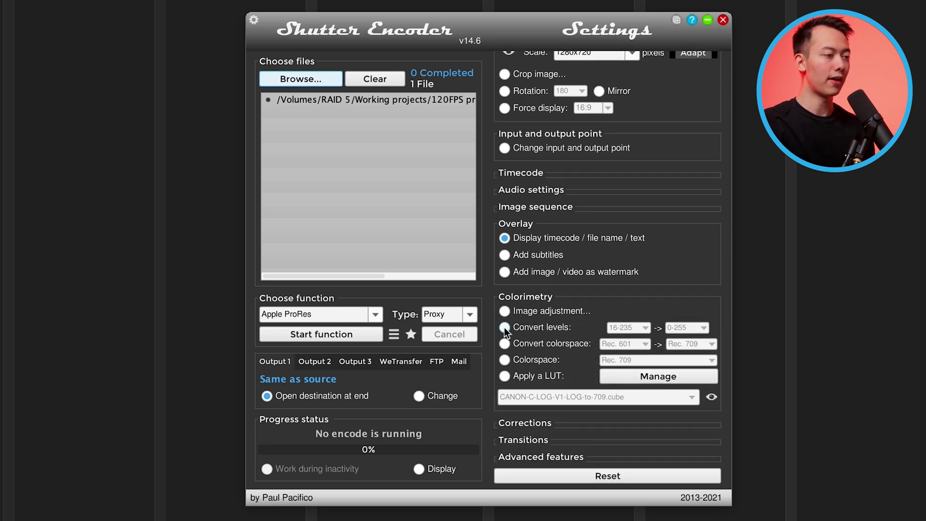
pyautogui.click(505, 327)
pyautogui.click(618, 329)
pyautogui.click(622, 352)
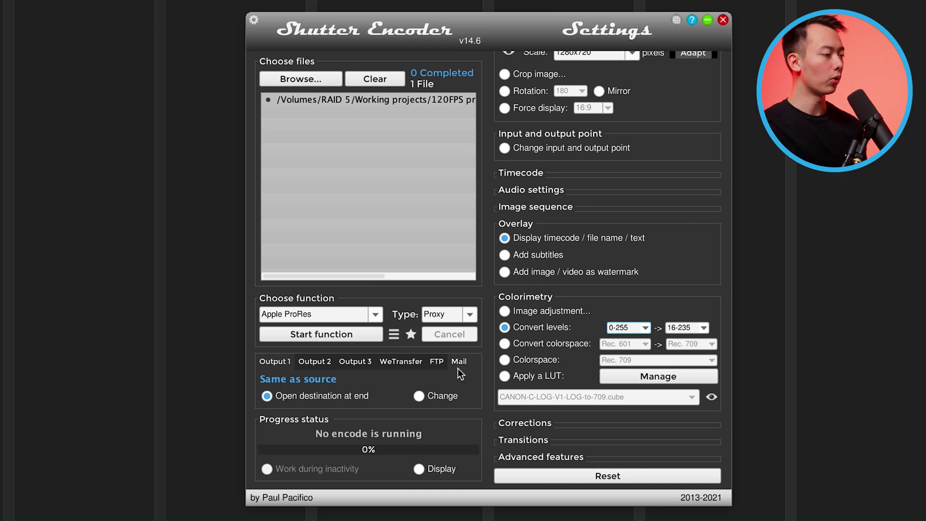
pyautogui.click(419, 397)
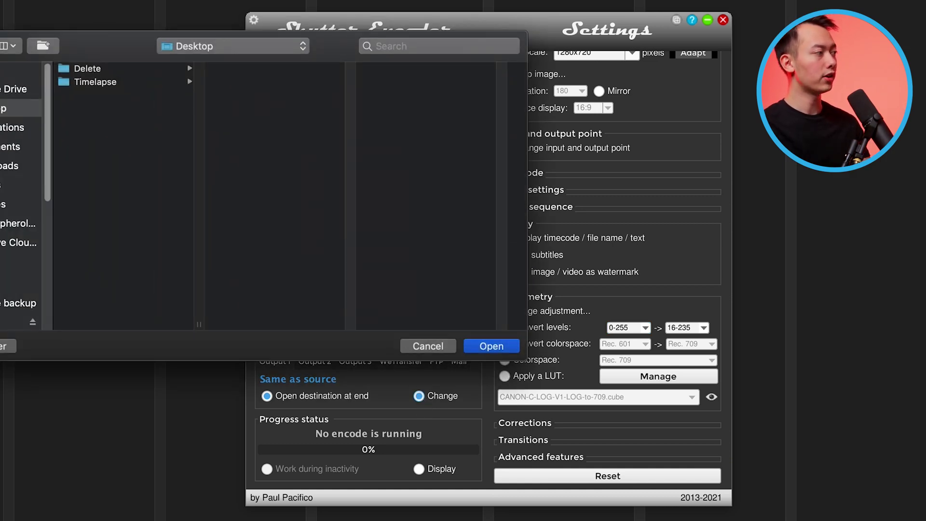
# Set the output folder to Footage/Proxies and encode the clip to 100% completion
pyautogui.moveTo(0, 231); pyautogui.dragTo(201, 230)
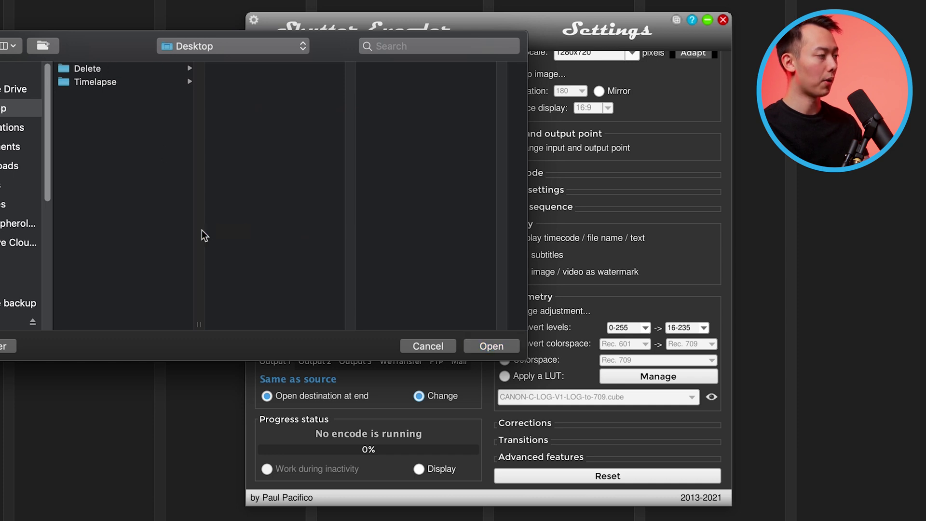
pyautogui.click(489, 347)
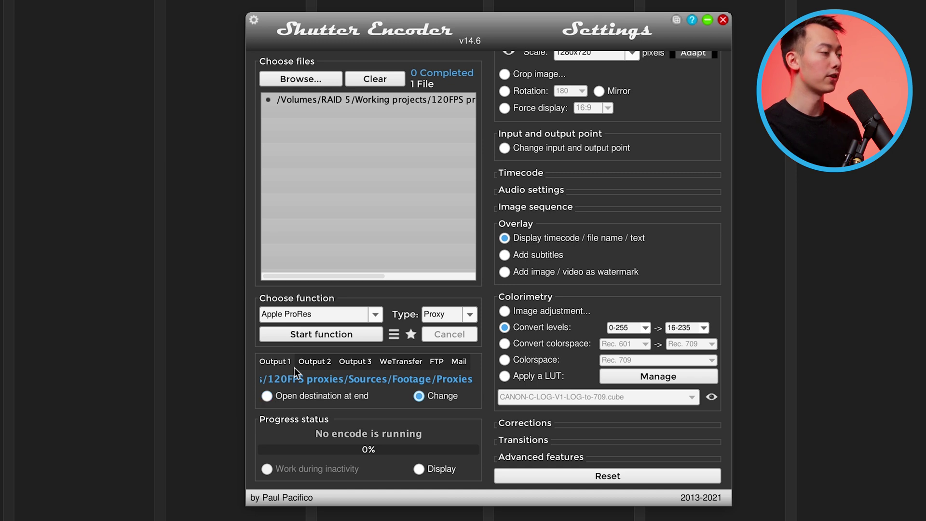
pyautogui.click(311, 333)
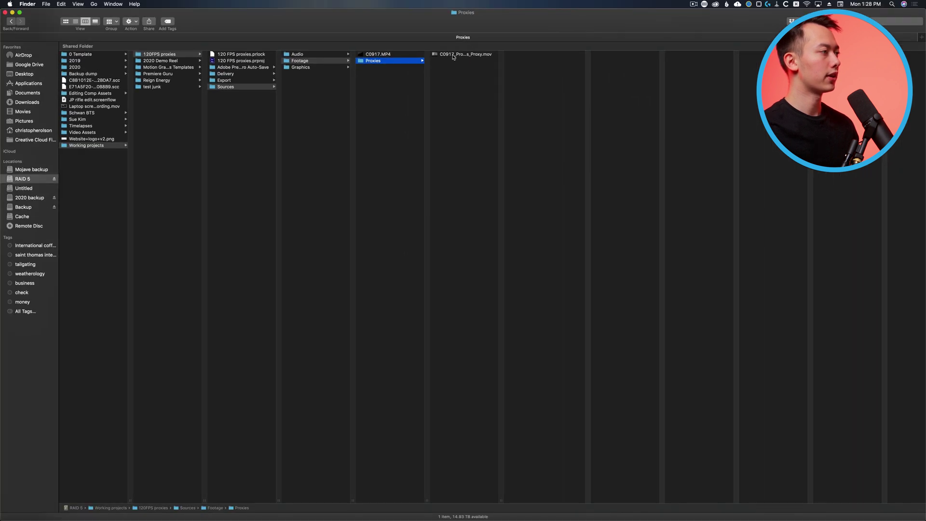
# Quick Look C0917_ProRes_Proxy.mov to check the overlay, then return to Shutter Encoder
pyautogui.press('Right')
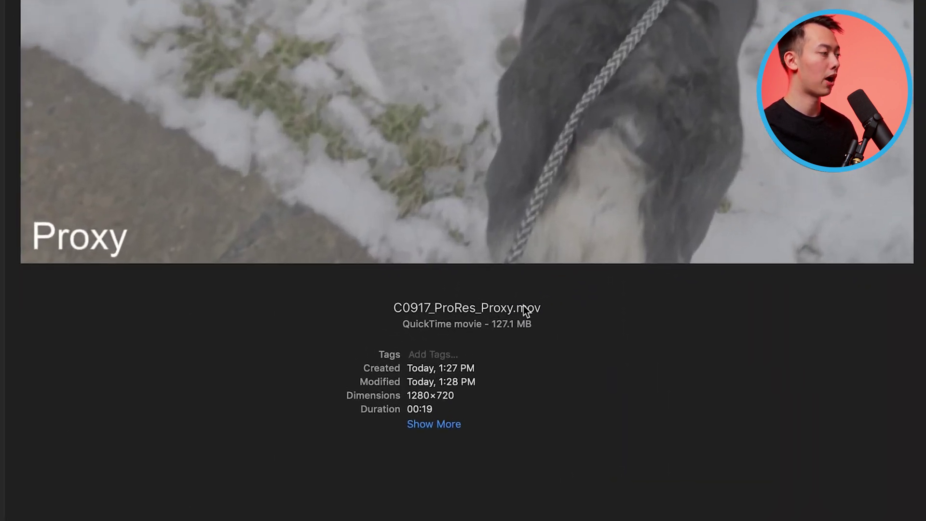
pyautogui.press('super+Tab')
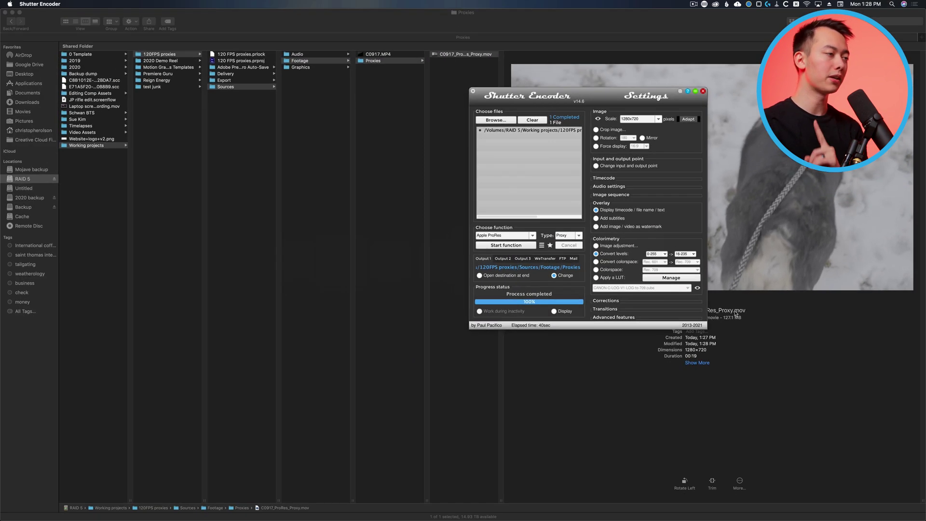
# Reload the C0917 proxy alone and rename it, removing '_ProRes' to give C0917_Proxy.mov
pyautogui.click(534, 121)
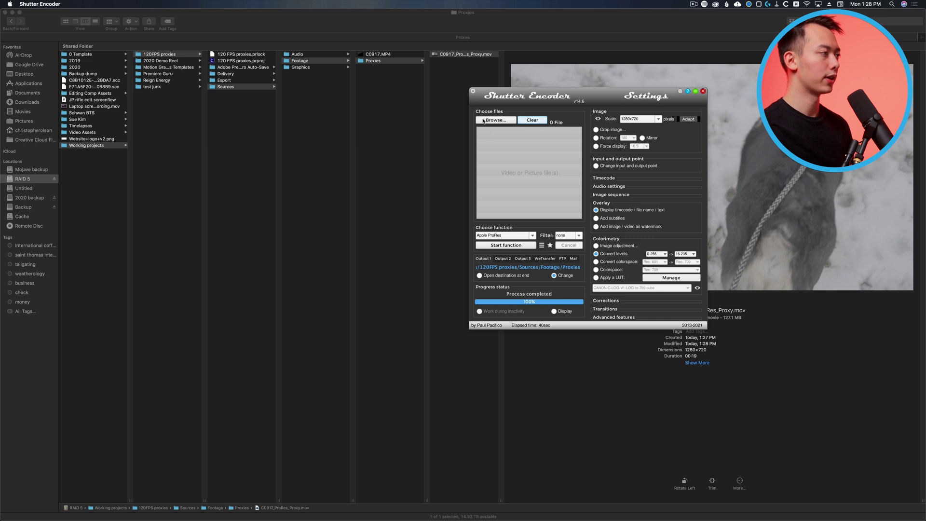
pyautogui.moveTo(437, 58); pyautogui.dragTo(531, 134)
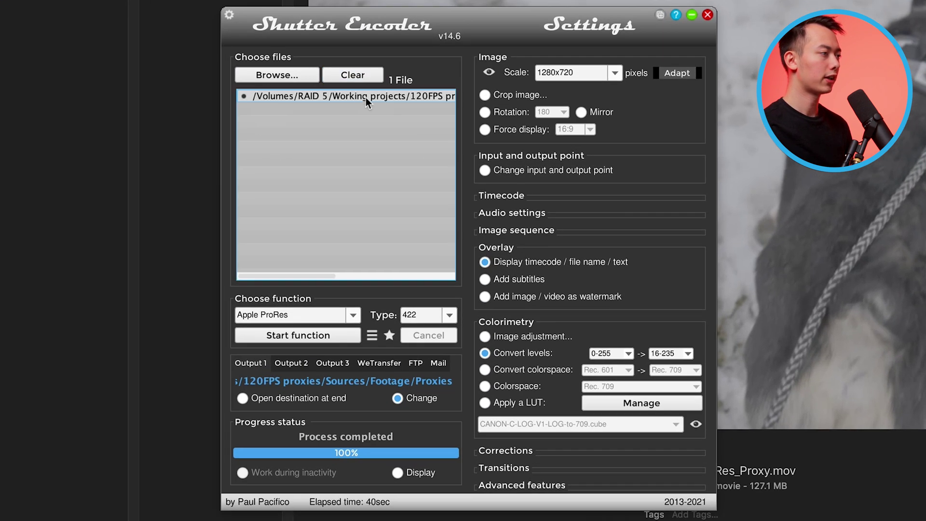
pyautogui.rightClick(371, 98)
pyautogui.click(402, 206)
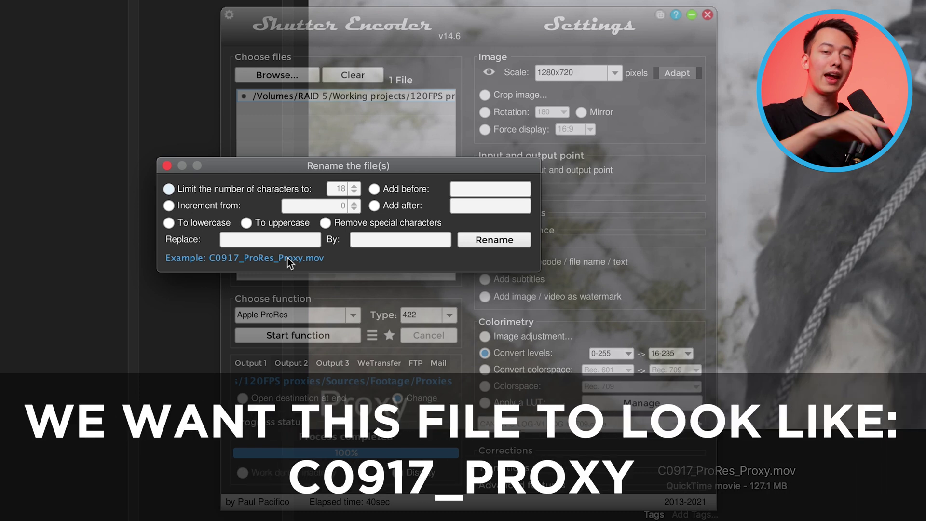
pyautogui.click(242, 243)
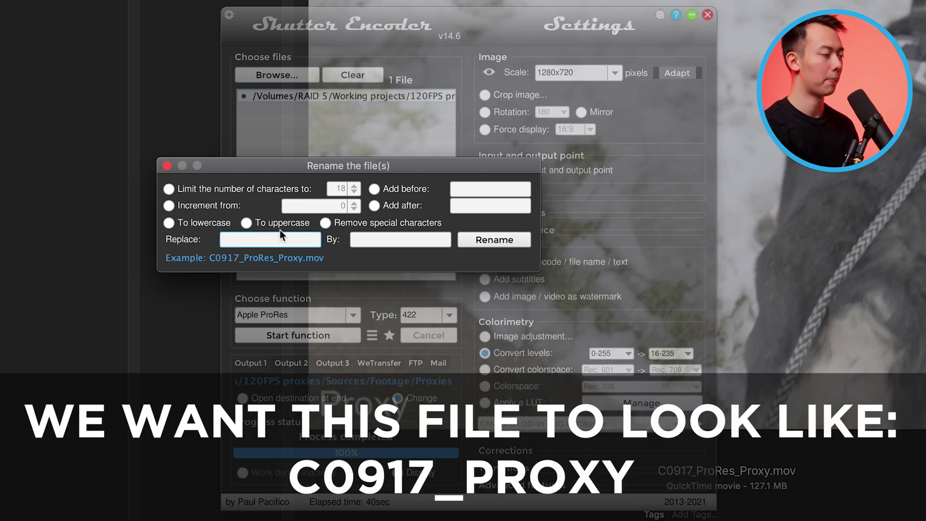
pyautogui.write('_ProRes')
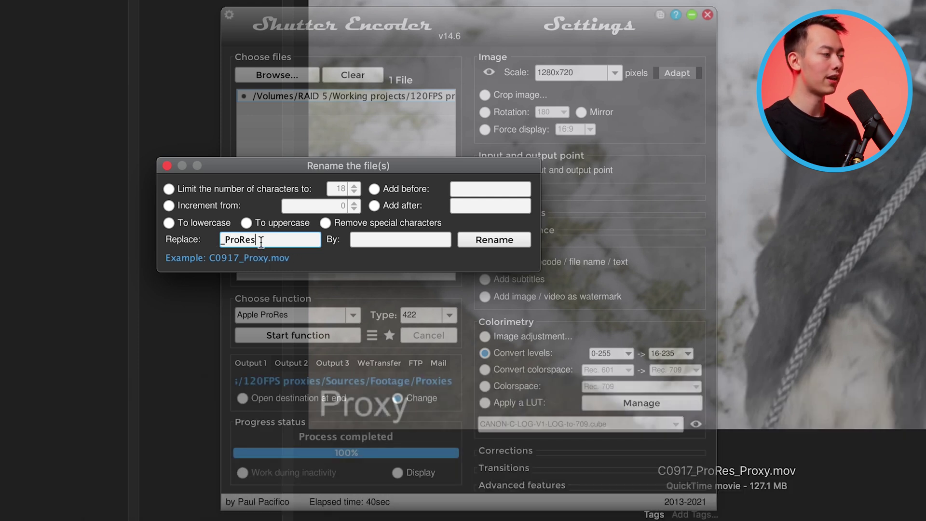
pyautogui.moveTo(268, 240); pyautogui.dragTo(190, 239)
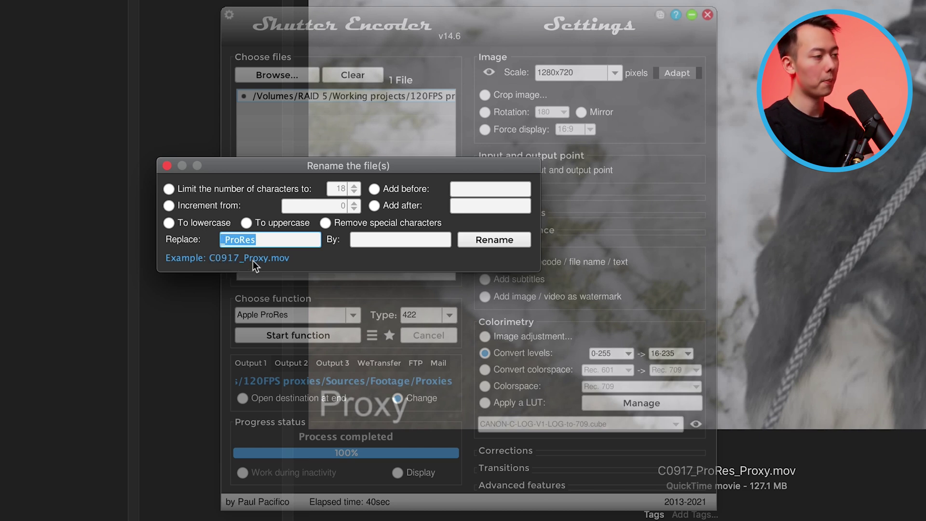
pyautogui.click(494, 240)
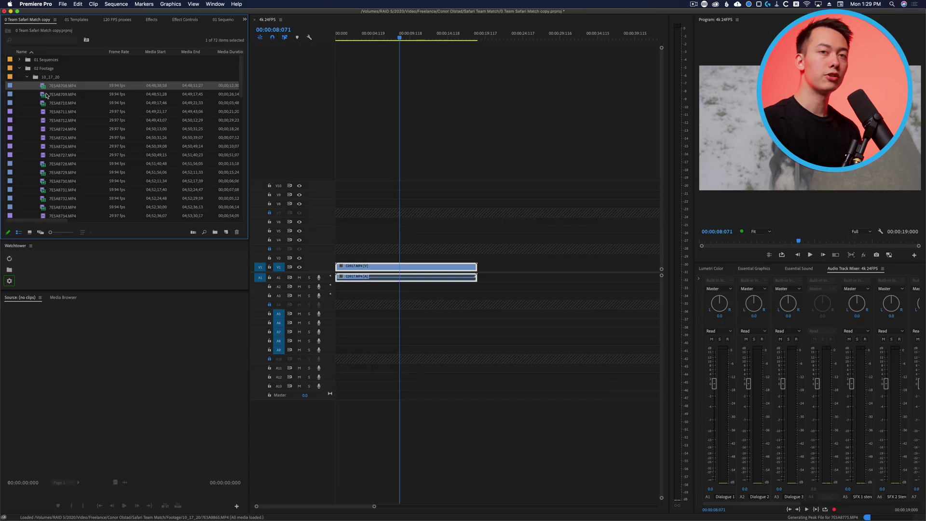
# Attach 7E5A8708_ProRes_Proxy.mov as the proxy for the selected 7E5A footage clips
pyautogui.scroll(-15, 48, 135)
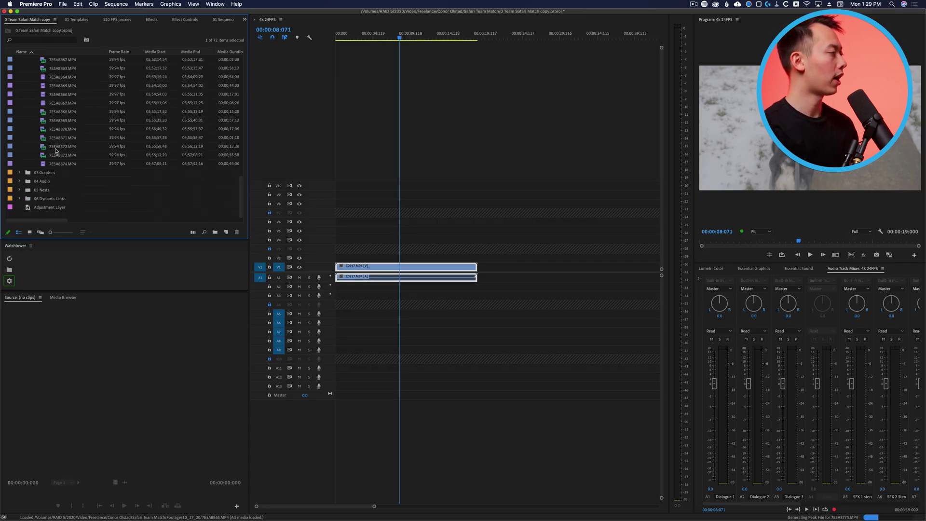
pyautogui.keyDown('shift'); pyautogui.click(45, 164); pyautogui.keyUp('shift')
pyautogui.rightClick(45, 165)
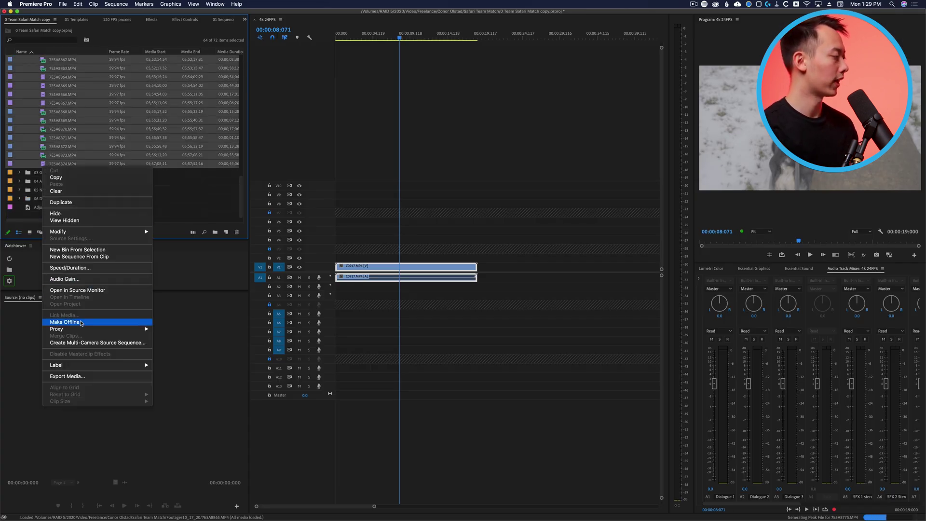
pyautogui.moveTo(80, 329)
pyautogui.click(195, 336)
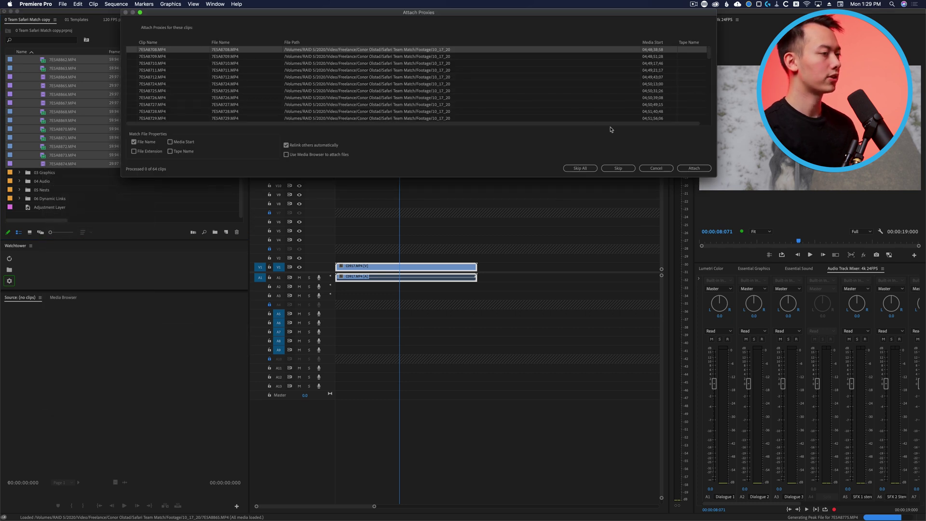
pyautogui.click(689, 168)
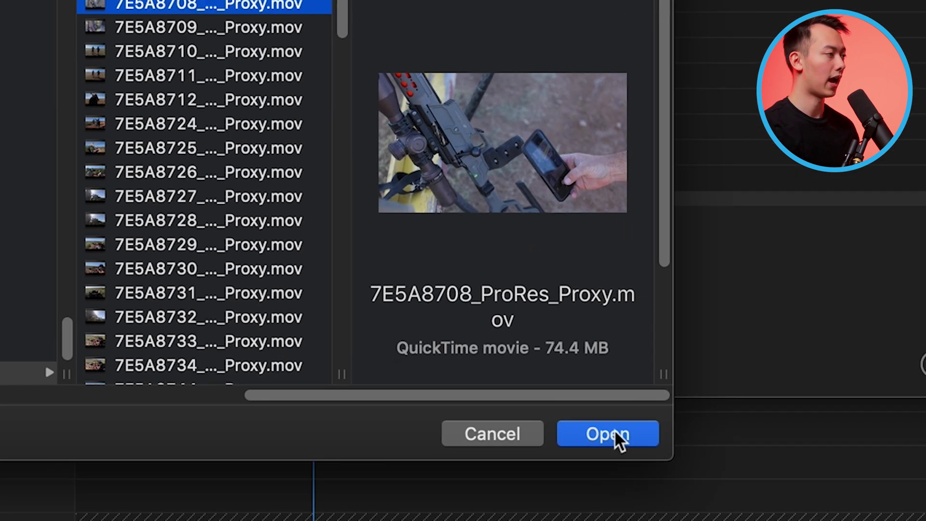
pyautogui.click(616, 431)
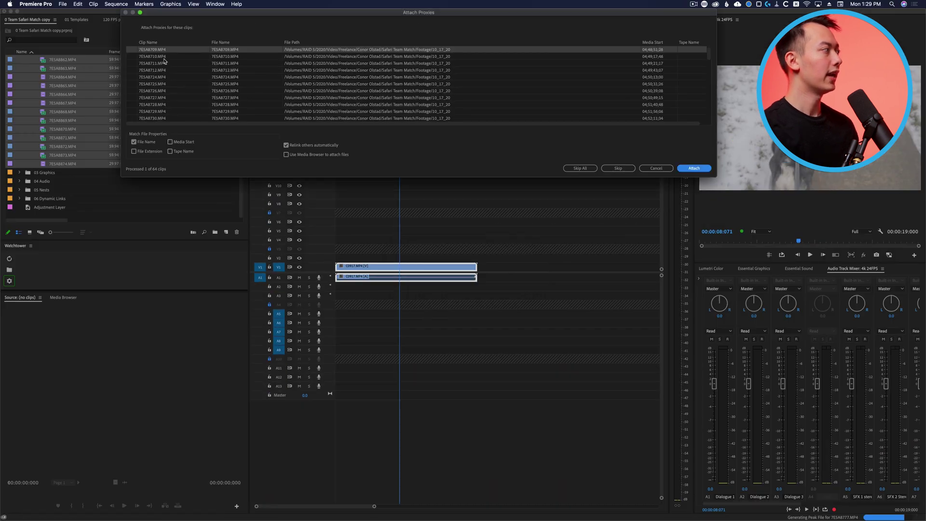
pyautogui.scroll(1, 164, 60)
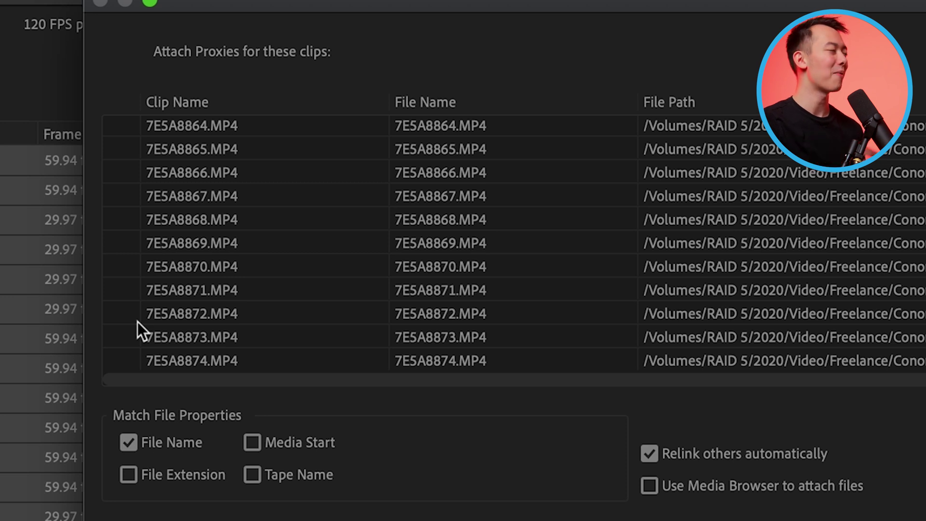
pyautogui.scroll(10, 221, 289)
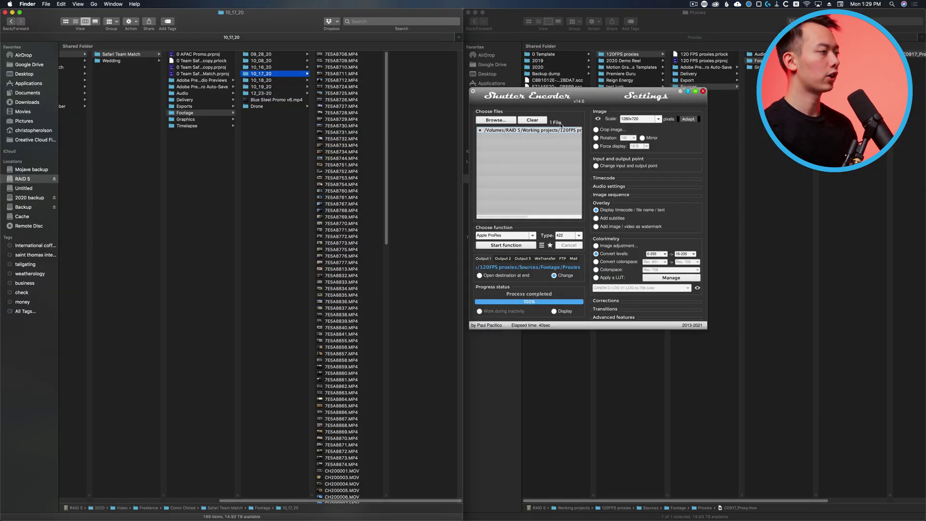
# Replace the file list with all 165 files from the Proxies folder
pyautogui.click(532, 121)
pyautogui.scroll(-20, 354, 204)
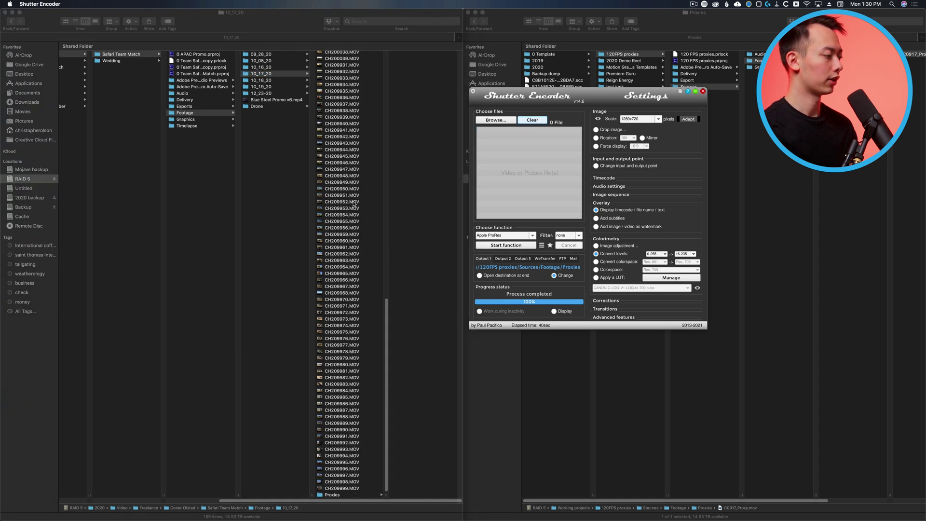
pyautogui.click(337, 495)
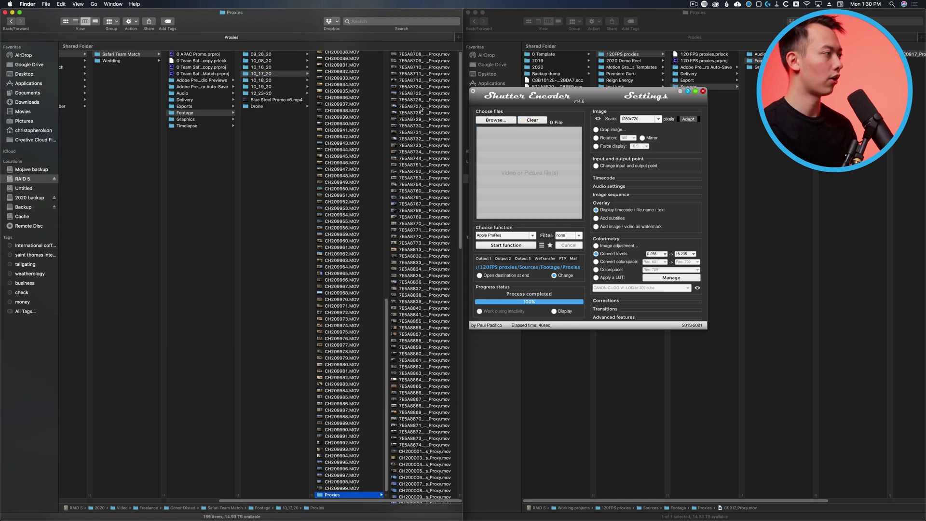
pyautogui.click(422, 110)
pyautogui.press('super+a')
pyautogui.moveTo(524, 164)
pyautogui.mouseDown()
pyautogui.moveTo(533, 176)
pyautogui.moveTo(529, 159)
pyautogui.mouseUp()
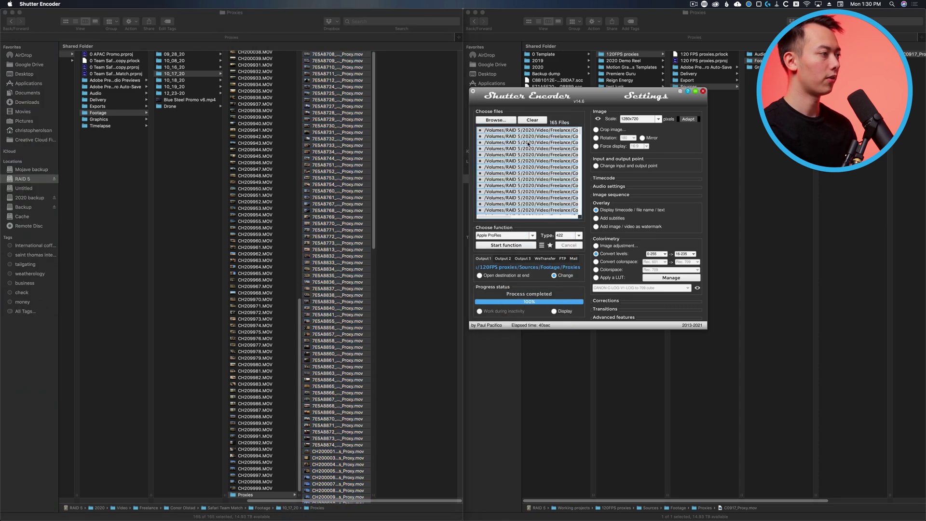
# Batch-rename the loaded proxies, replacing '_ProRes' with nothing
pyautogui.rightClick(528, 144)
pyautogui.click(544, 194)
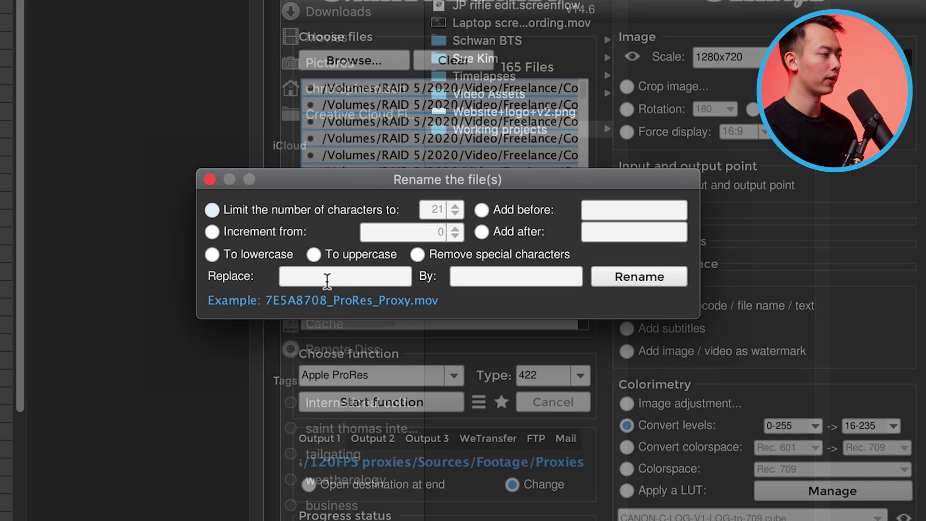
pyautogui.click(486, 198)
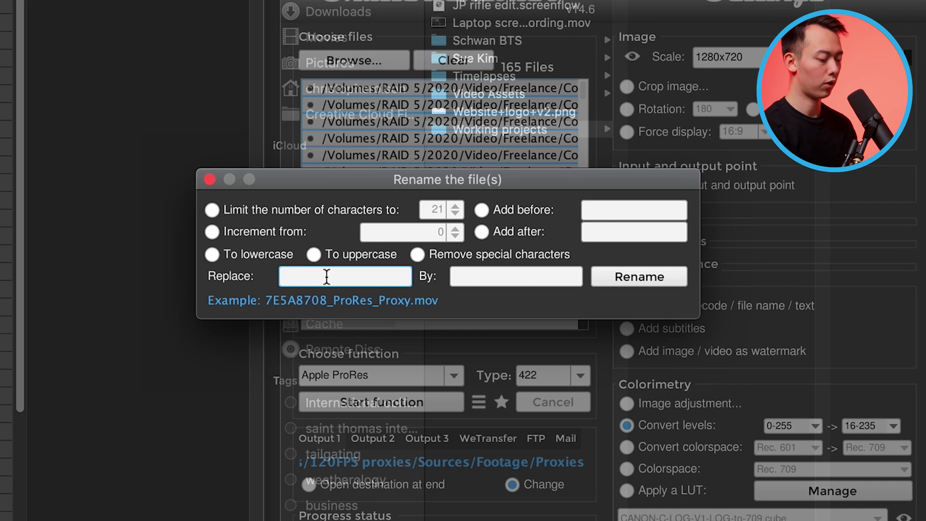
pyautogui.write('_ProRes')
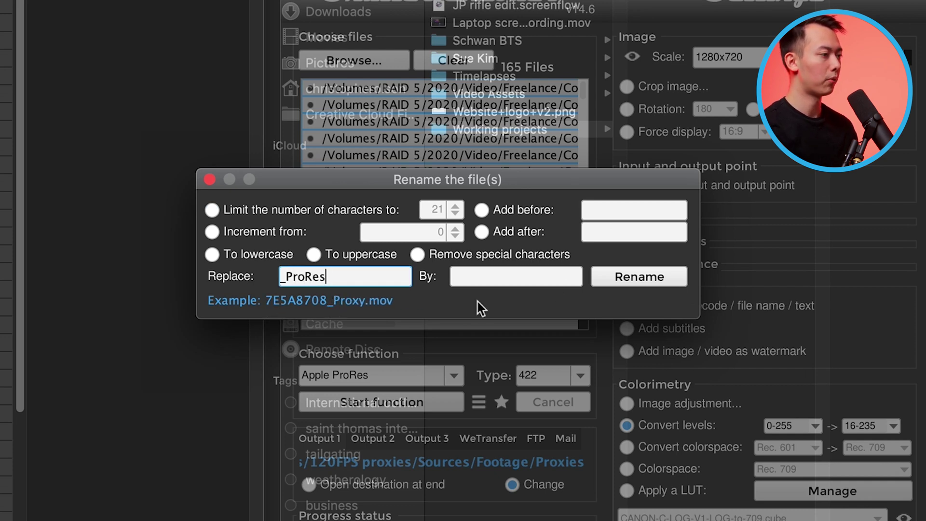
pyautogui.click(628, 273)
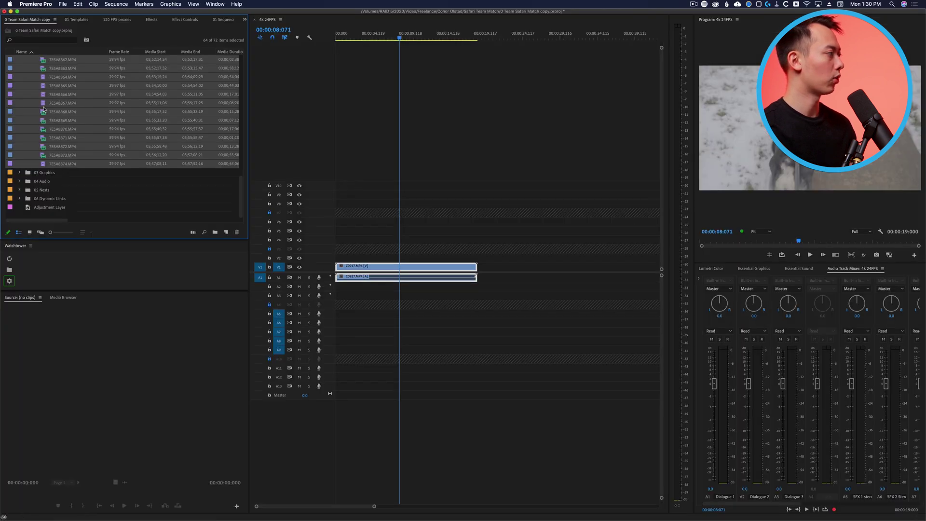
# Attach proxies to the 7E5A clips using 7E5A8709_Proxy.mov, linking 61 of 64 clips
pyautogui.rightClick(44, 106)
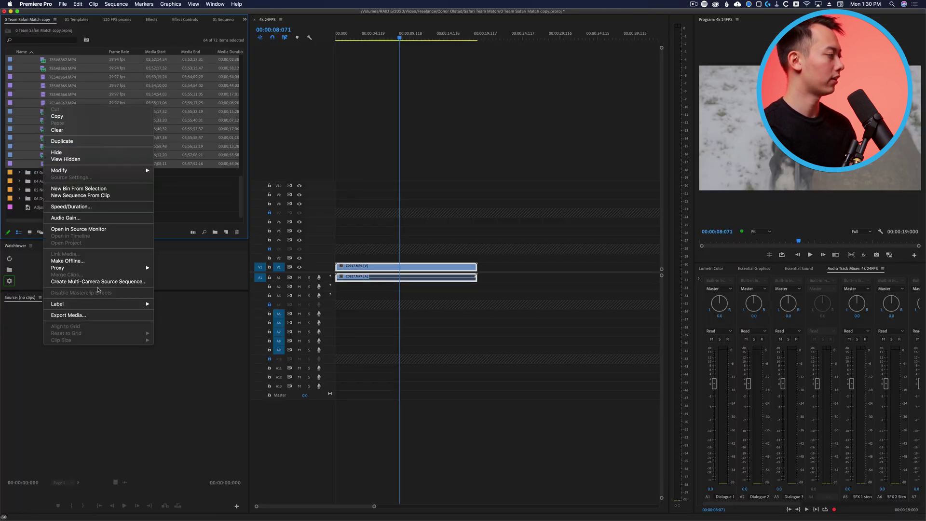
pyautogui.moveTo(101, 268)
pyautogui.click(178, 276)
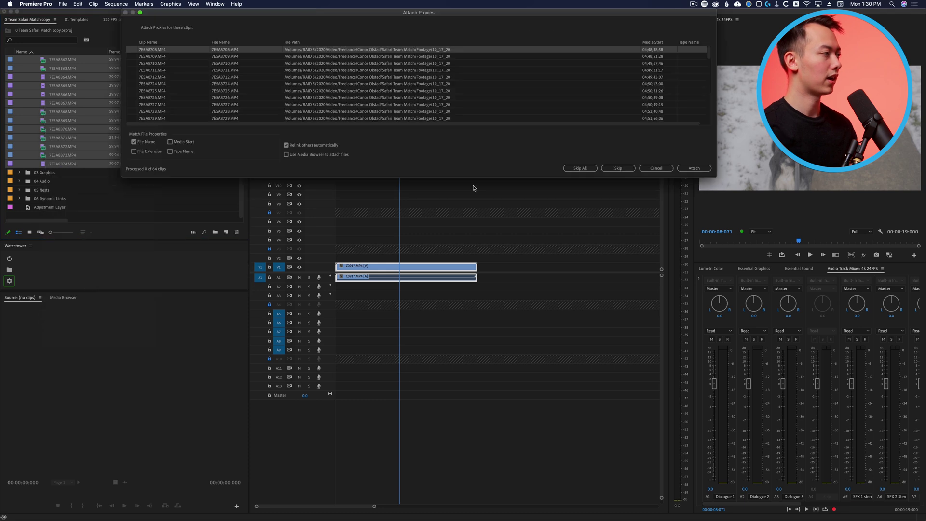
pyautogui.click(695, 168)
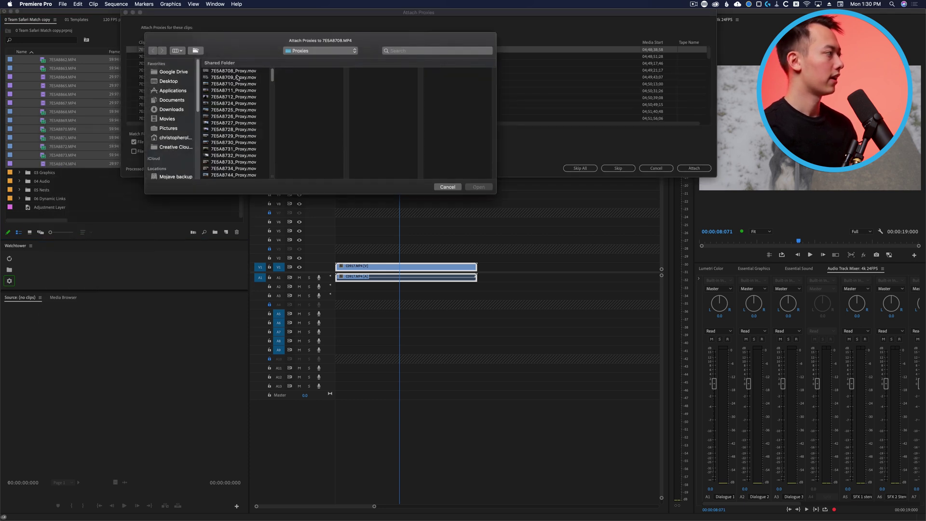
pyautogui.click(237, 77)
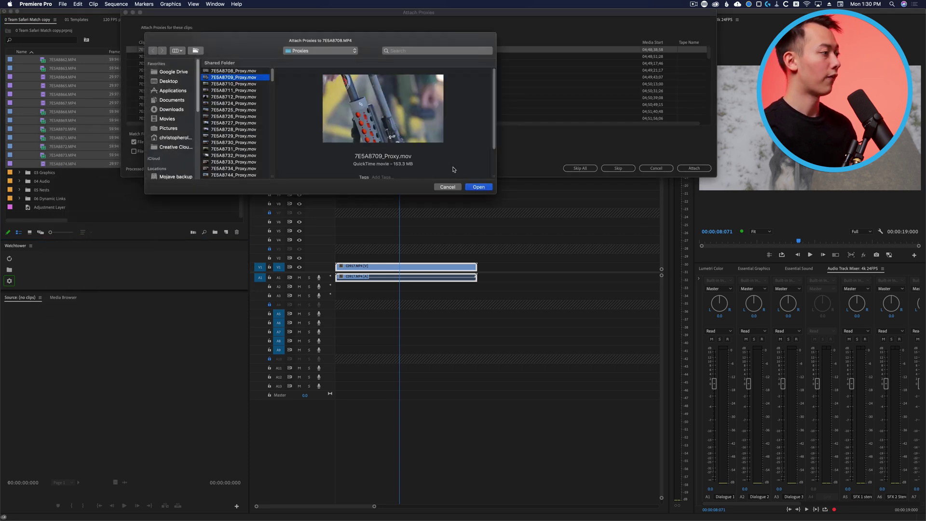
pyautogui.click(471, 188)
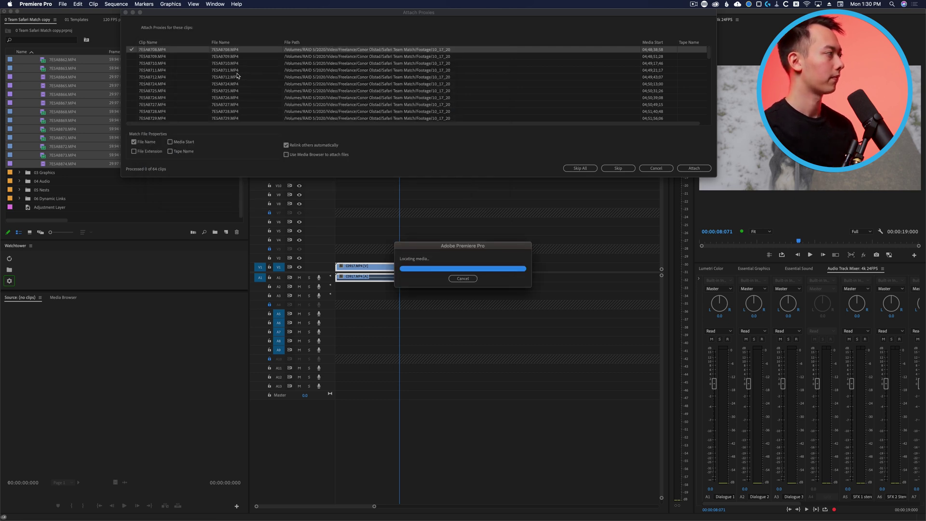
pyautogui.scroll(15, 160, 75)
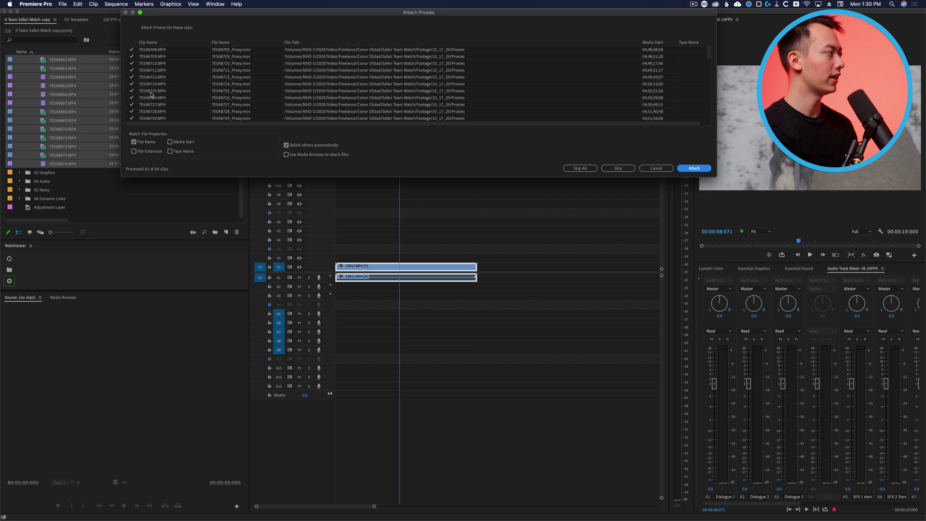
pyautogui.scroll(-15, 151, 94)
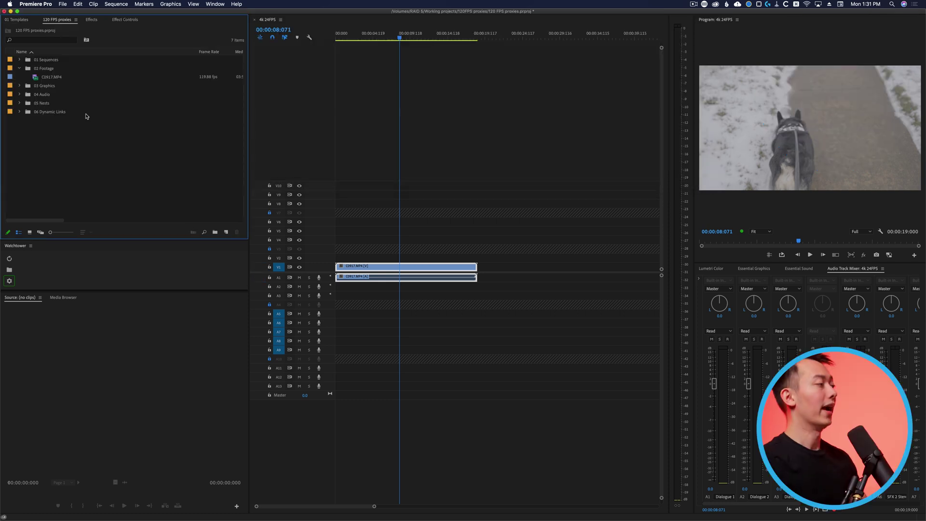
# Attach C0917_Proxy.mov as the proxy for C0917.MP4 and switch playback to proxies
pyautogui.click(36, 80)
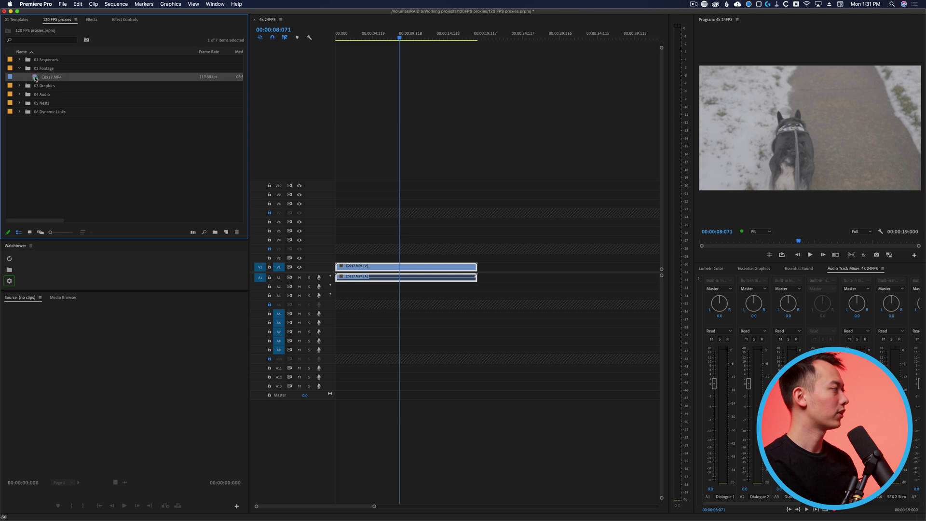
pyautogui.rightClick(35, 79)
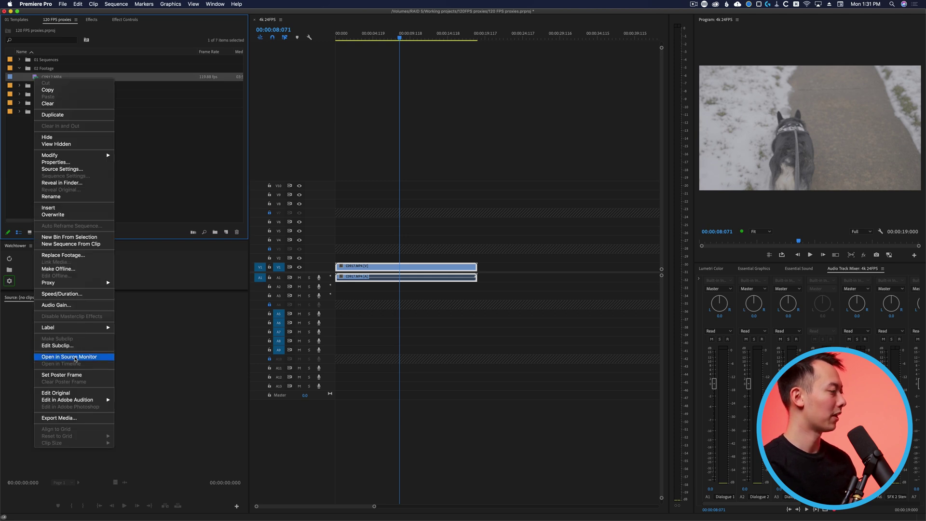
pyautogui.moveTo(64, 283)
pyautogui.click(143, 290)
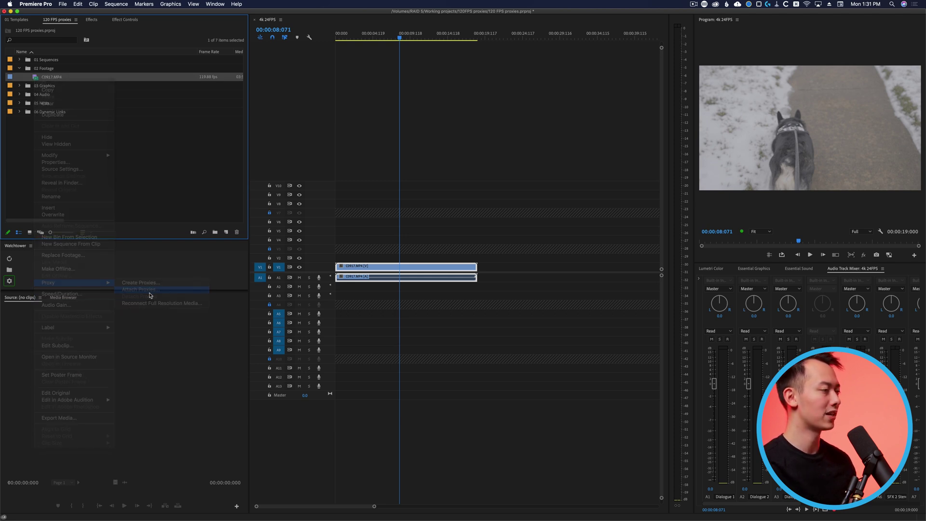
pyautogui.click(694, 168)
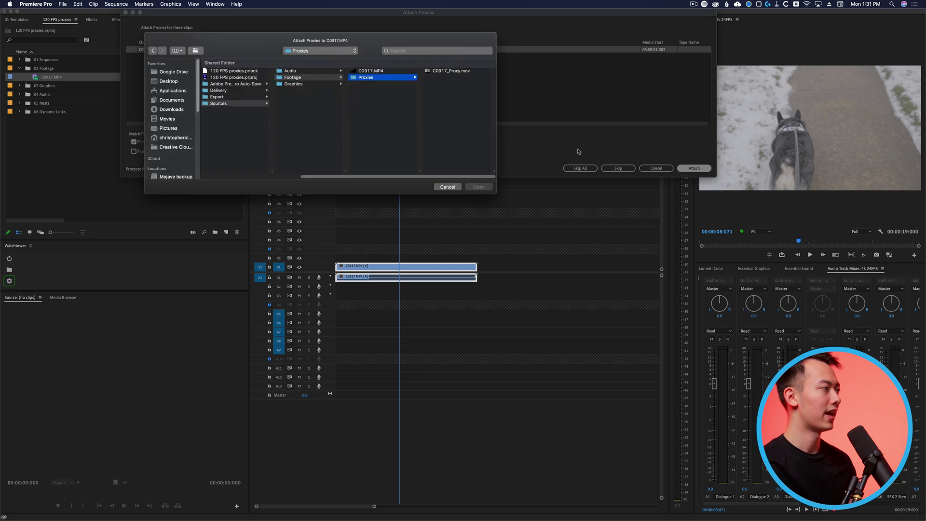
pyautogui.click(444, 71)
pyautogui.click(485, 188)
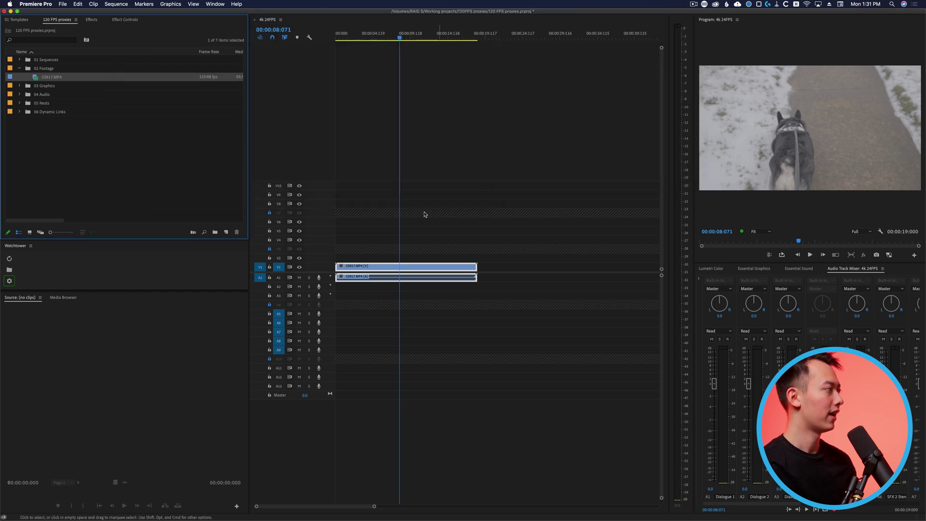
pyautogui.click(888, 255)
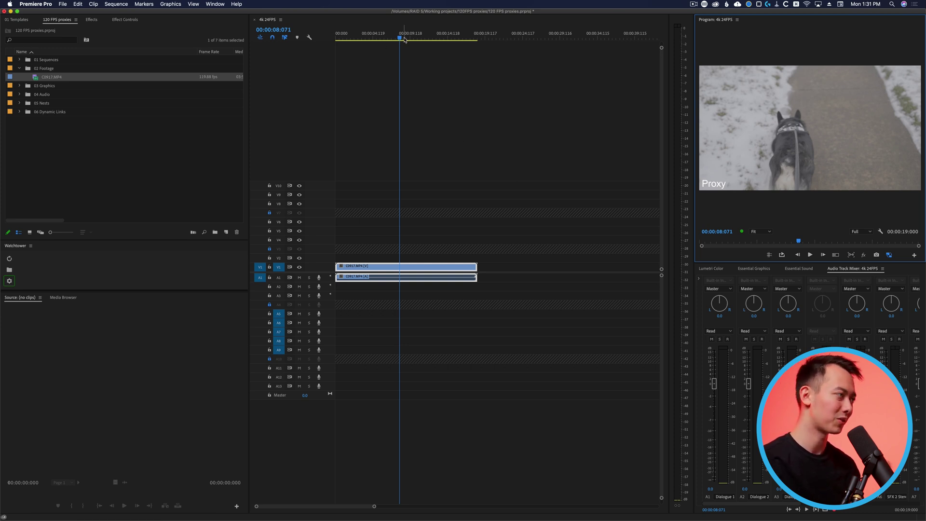
# Turn proxies off and play the 120fps clip at full resolution for comparison
pyautogui.moveTo(405, 39); pyautogui.dragTo(375, 38)
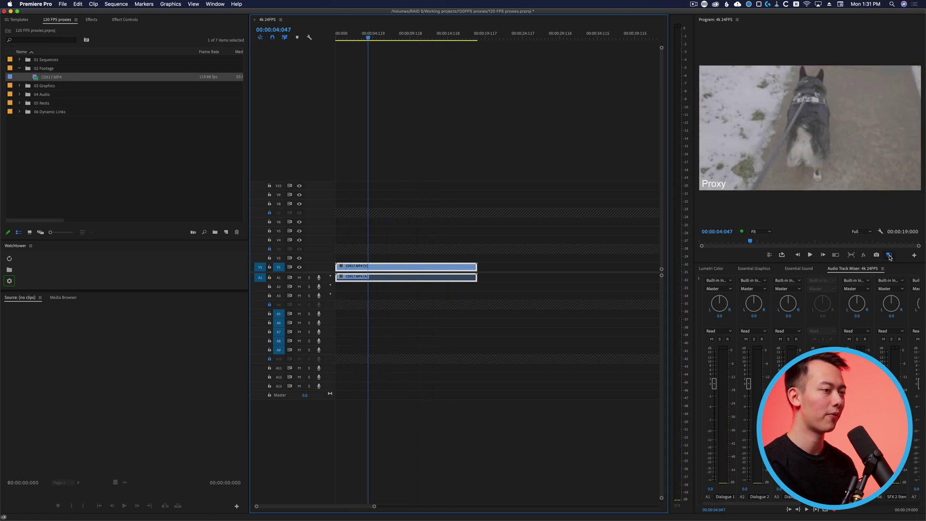
pyautogui.click(878, 221)
pyautogui.click(431, 38)
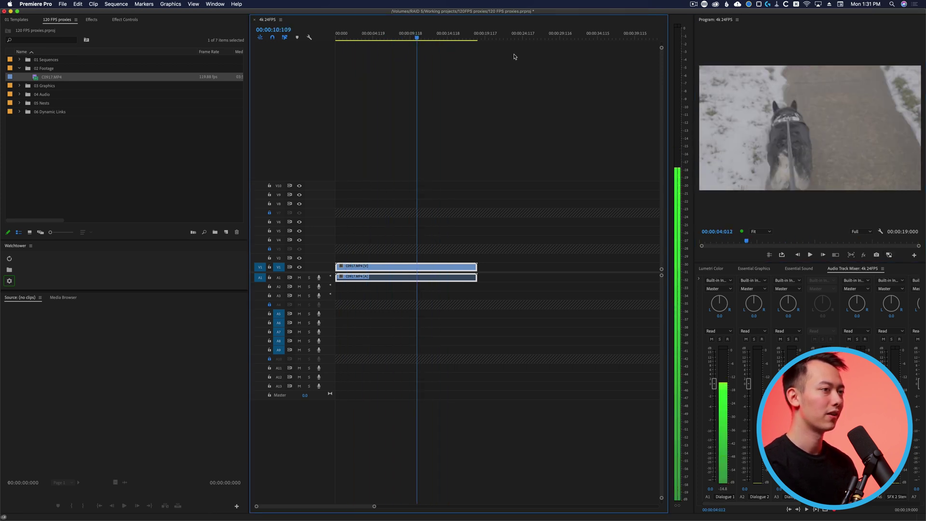
pyautogui.press('j')
pyautogui.press('j')
pyautogui.press('j')
pyautogui.press('l')
pyautogui.press('l')
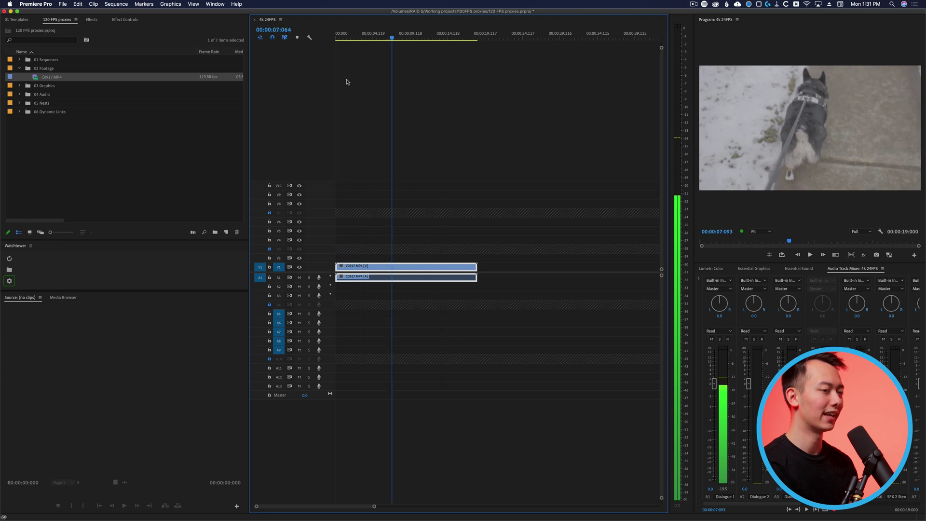
pyautogui.press('j')
# Turn proxies back on and play the clip, stopping near 00:00:04
pyautogui.click(889, 255)
pyautogui.click(420, 56)
pyautogui.press('l')
pyautogui.press('l')
pyautogui.press('l')
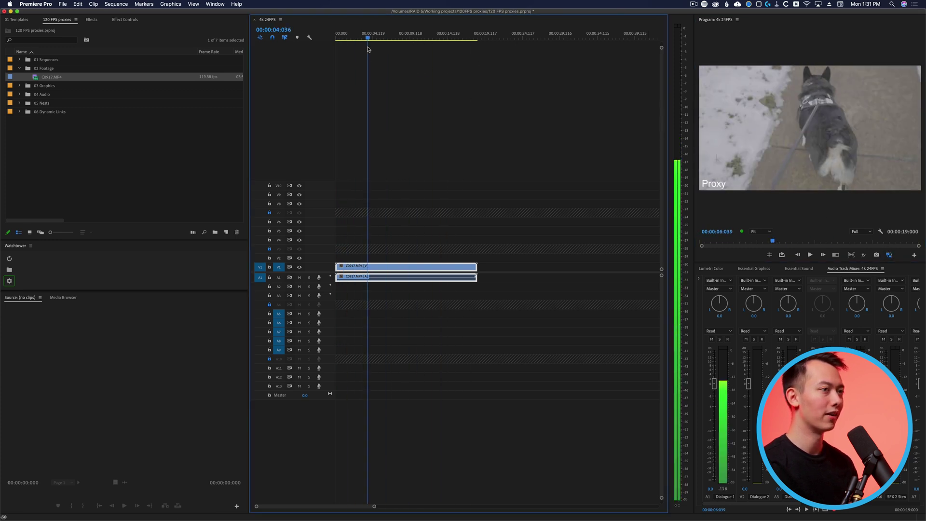
pyautogui.press('j')
pyautogui.press('j')
pyautogui.press('j')
pyautogui.press('k')
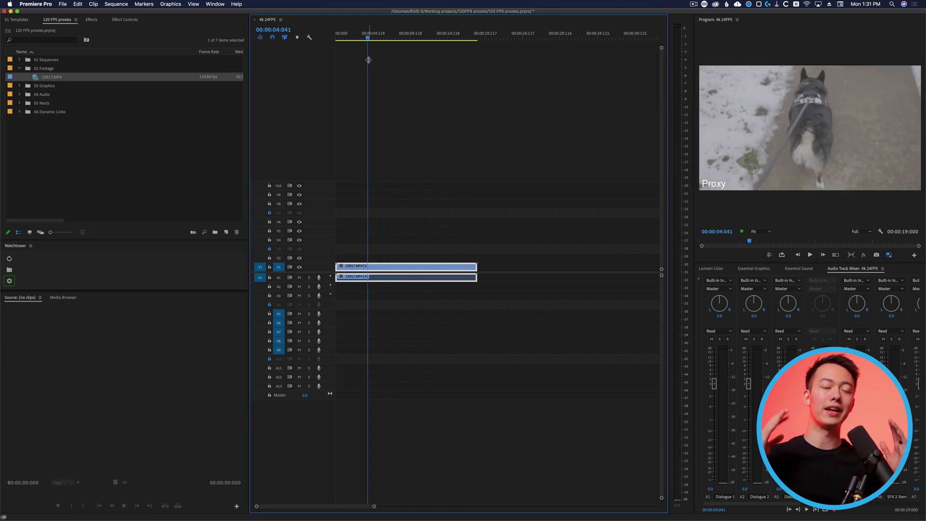